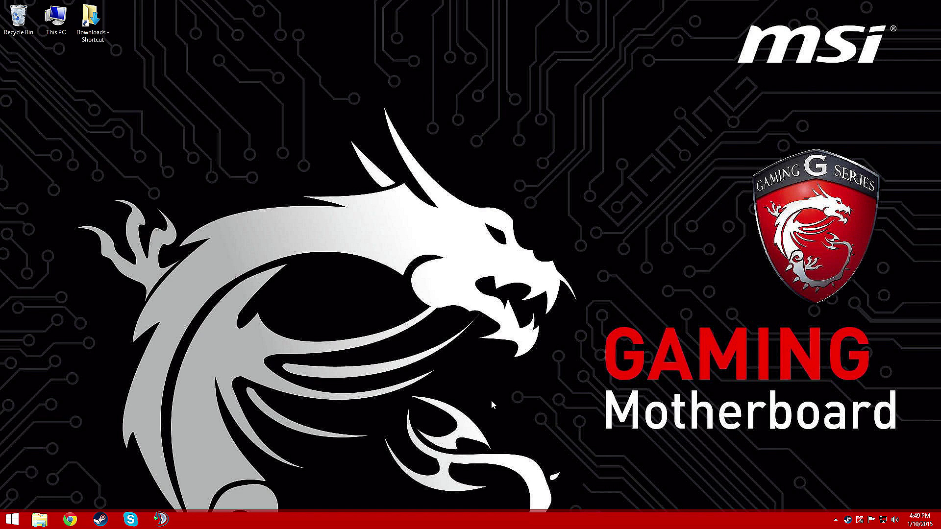
- Open Steam, check the current downloads, and switch to the games library list
{"action": "left_click", "coordinate": [99, 519]}
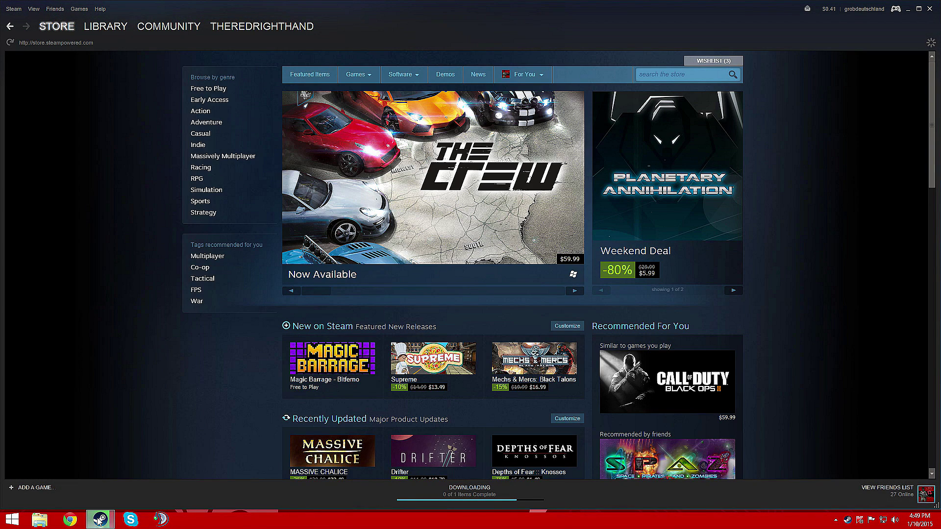
{"action": "left_click", "coordinate": [483, 493]}
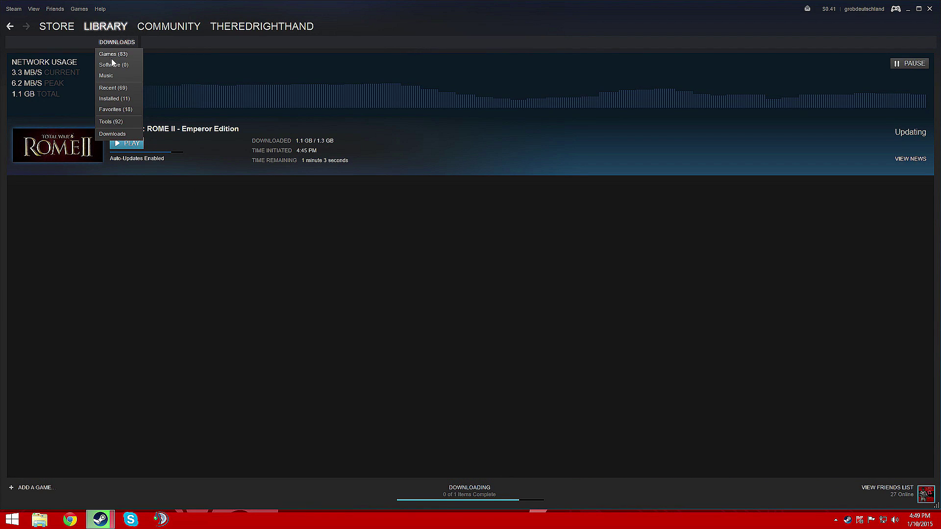
{"action": "left_click", "coordinate": [111, 58]}
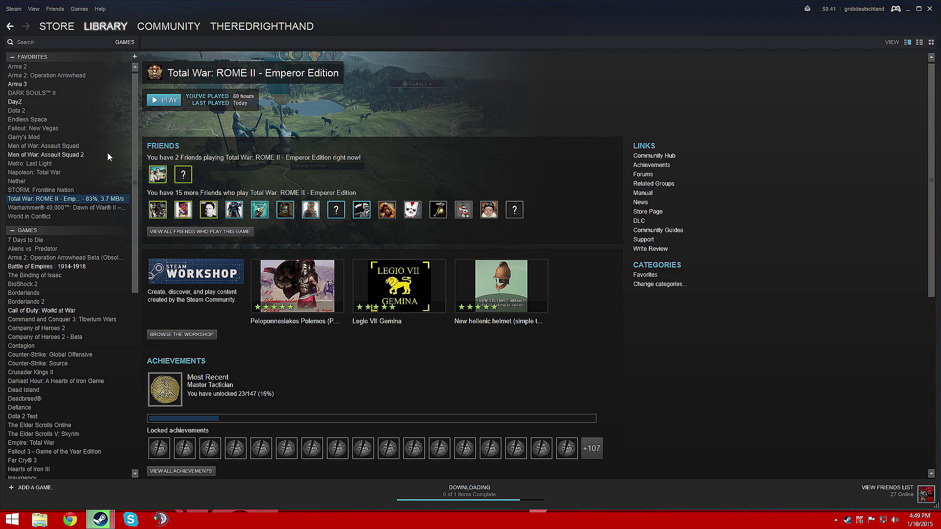
- Check Total War: ROME II's language in its Properties and leave it on Russian
{"action": "right_click", "coordinate": [103, 202]}
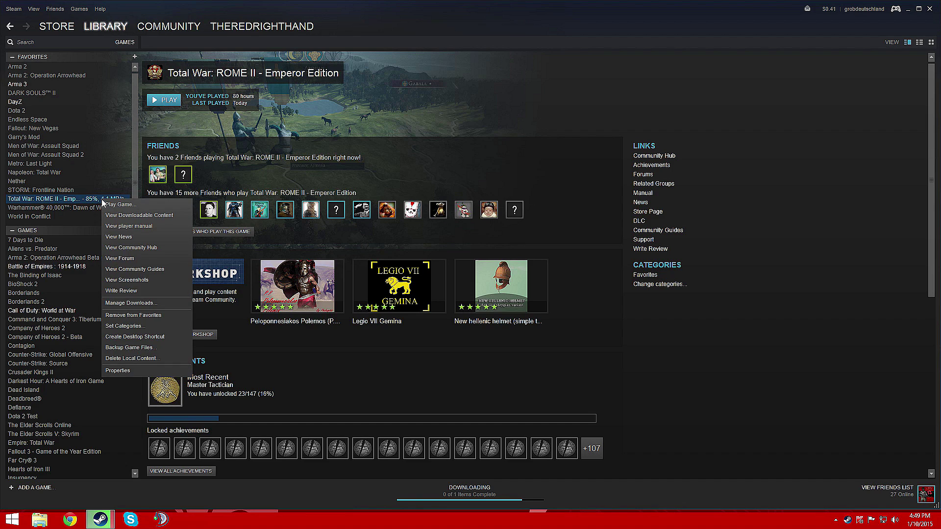
{"action": "left_click", "coordinate": [117, 371]}
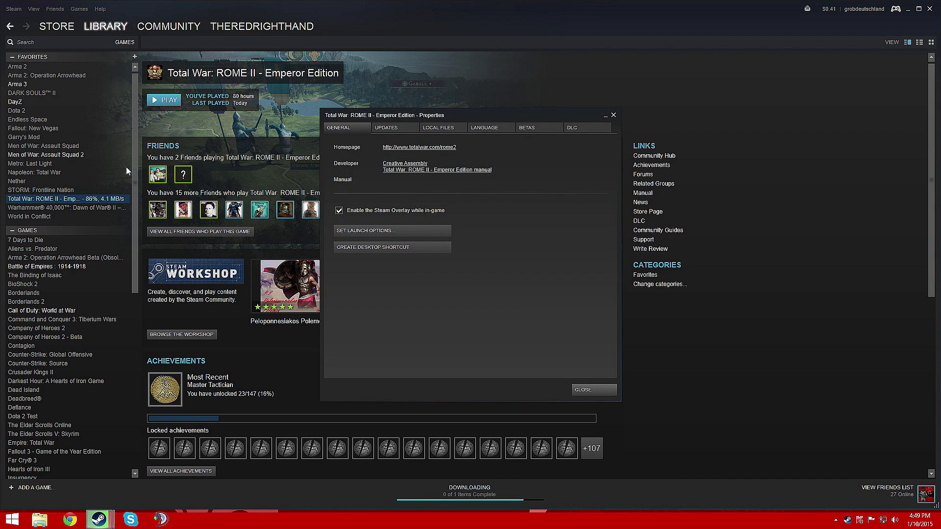
{"action": "left_click", "coordinate": [484, 129]}
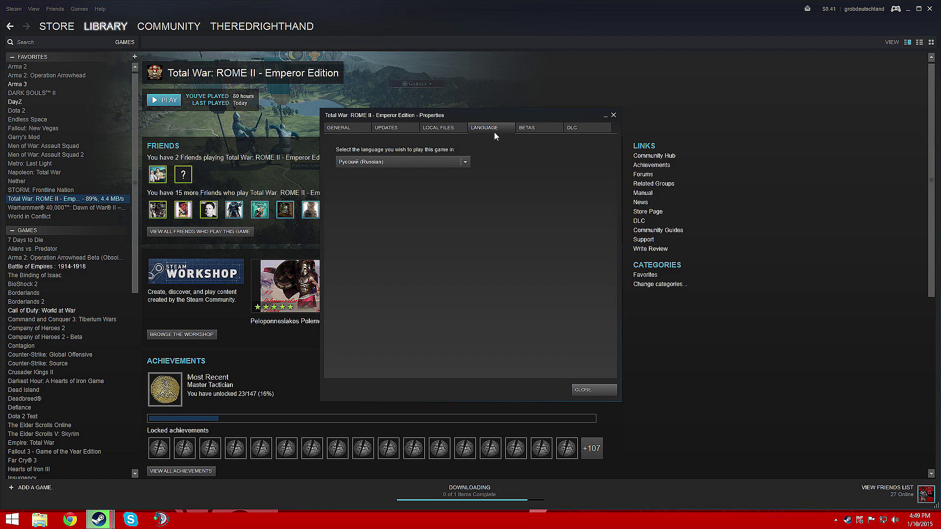
{"action": "left_click", "coordinate": [467, 161]}
{"action": "left_click", "coordinate": [530, 225]}
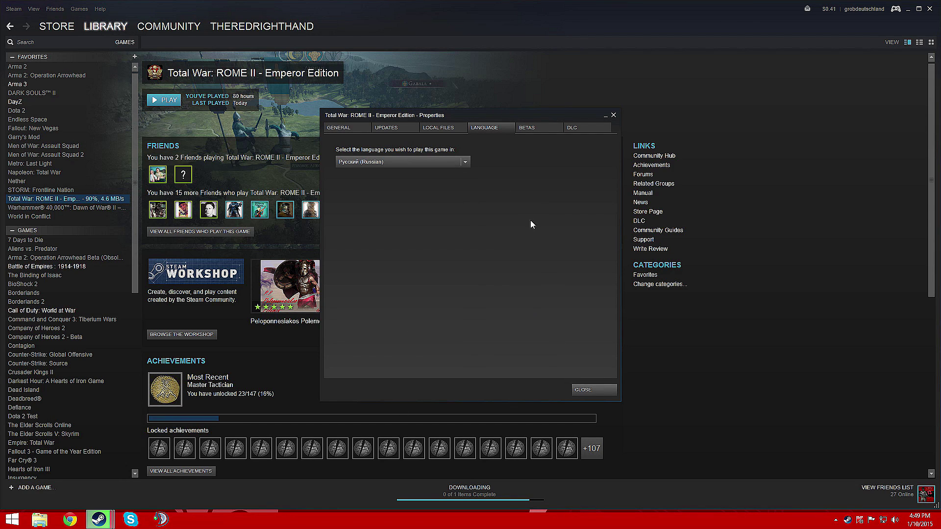
{"action": "left_click", "coordinate": [599, 393]}
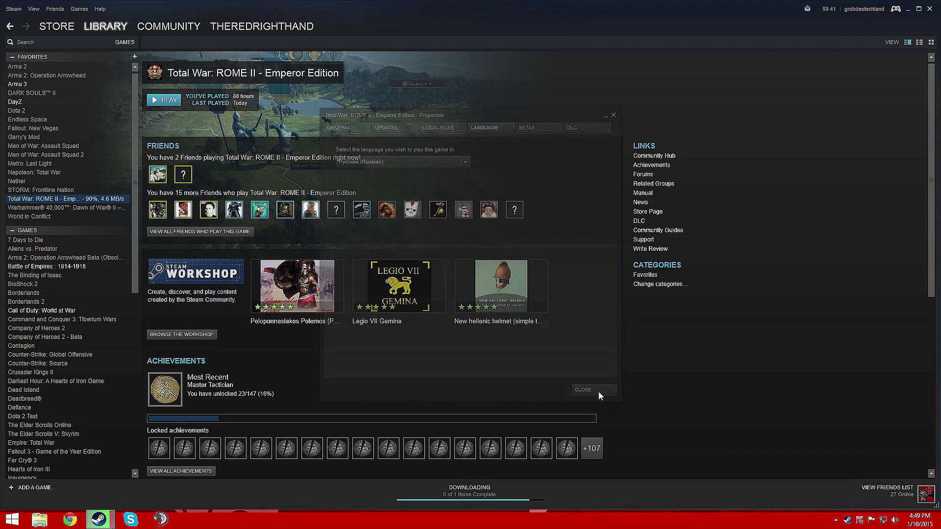
- Watch the Downloads page until the 1.3 GB ROME II update shows Ready to Play
{"action": "left_click", "coordinate": [483, 493]}
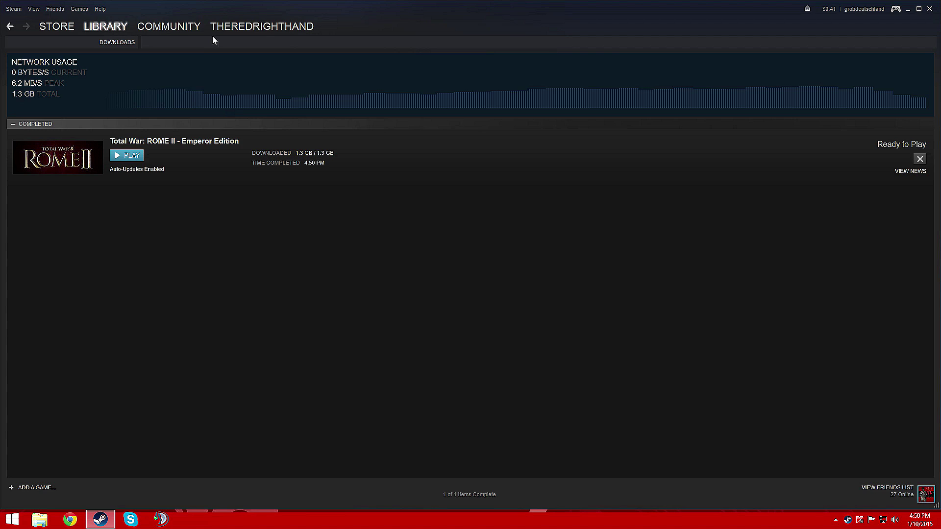
{"action": "mouse_move", "coordinate": [114, 43]}
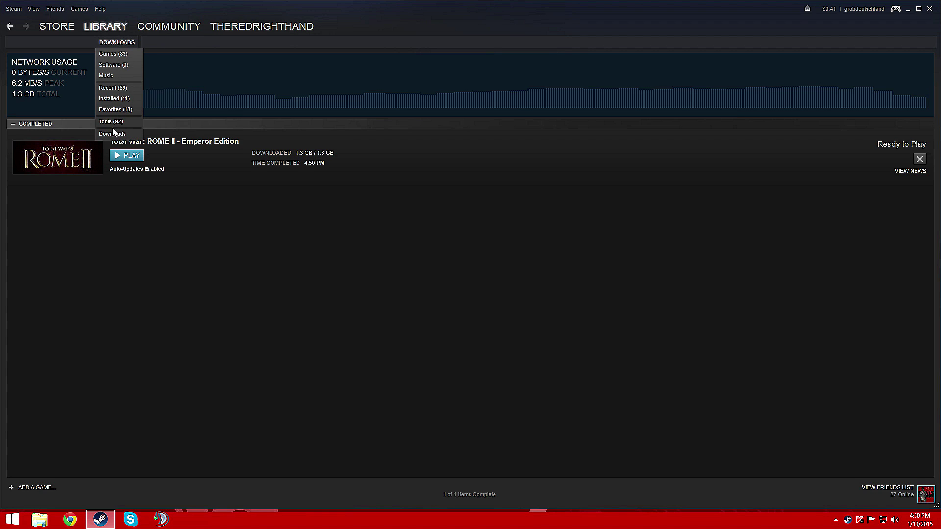
- Change Total War: ROME II's game language to English and follow the resulting update in Downloads
{"action": "left_click", "coordinate": [112, 56]}
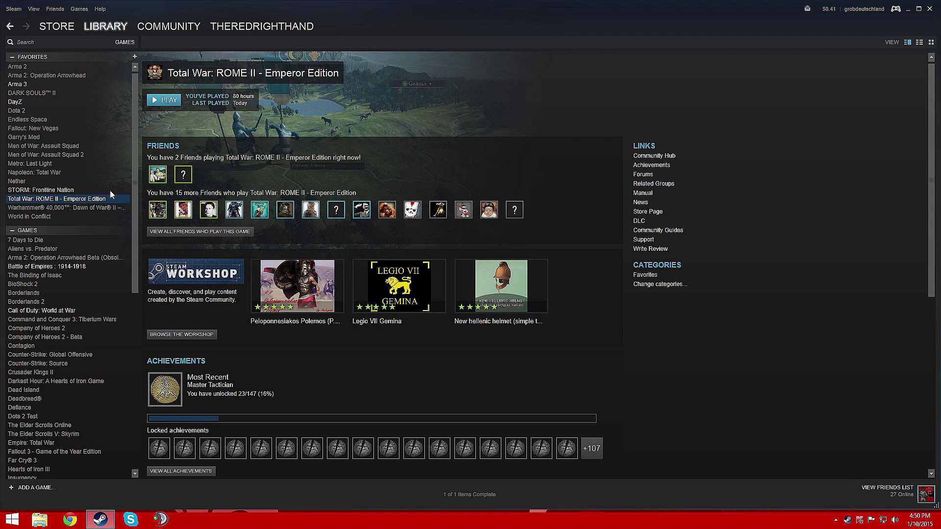
{"action": "right_click", "coordinate": [110, 198]}
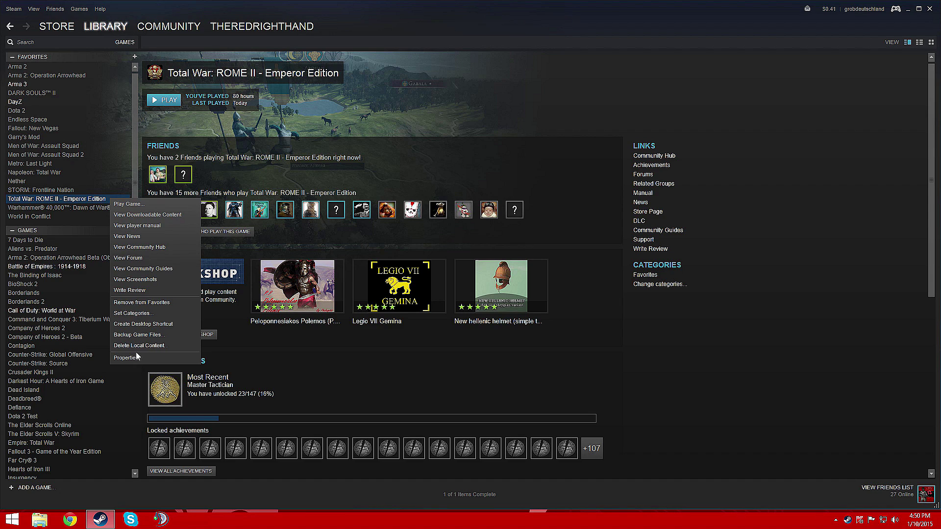
{"action": "left_click", "coordinate": [120, 359]}
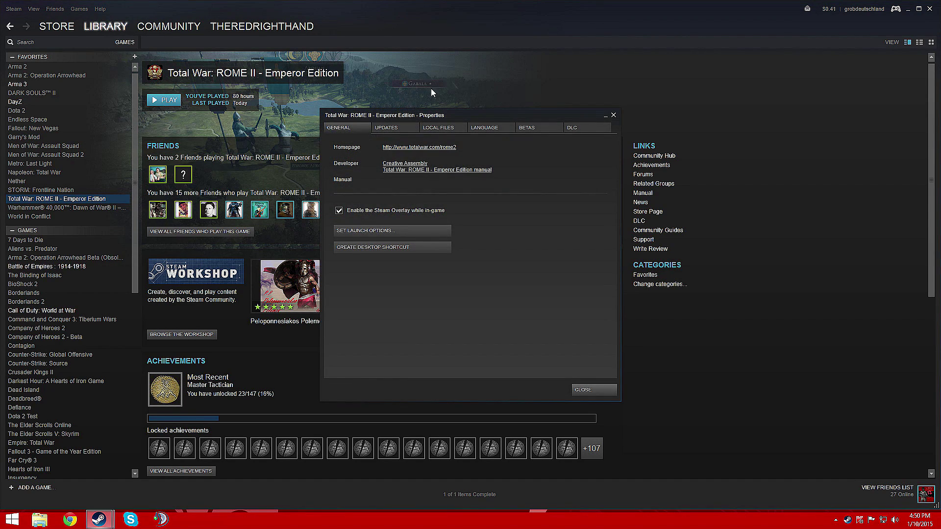
{"action": "left_click", "coordinate": [501, 128]}
{"action": "left_click", "coordinate": [448, 160]}
{"action": "left_click", "coordinate": [392, 172]}
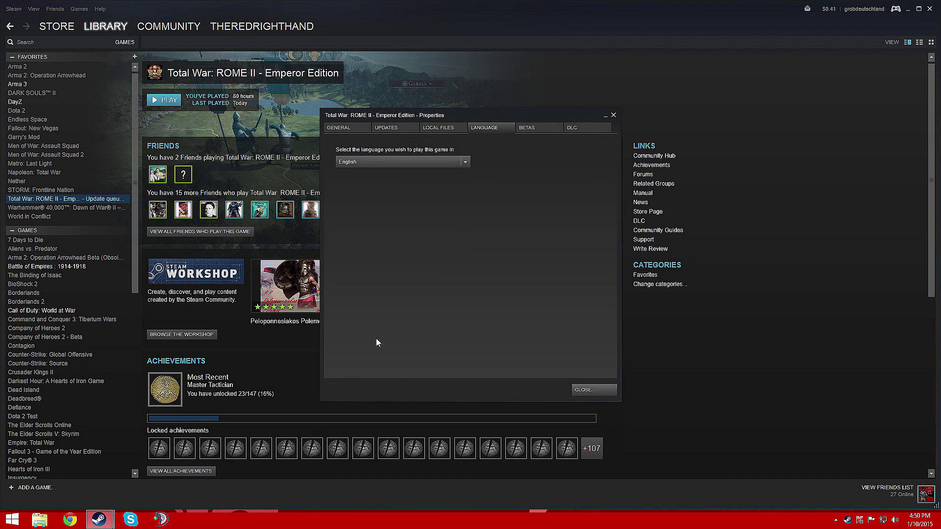
{"action": "left_click", "coordinate": [608, 391]}
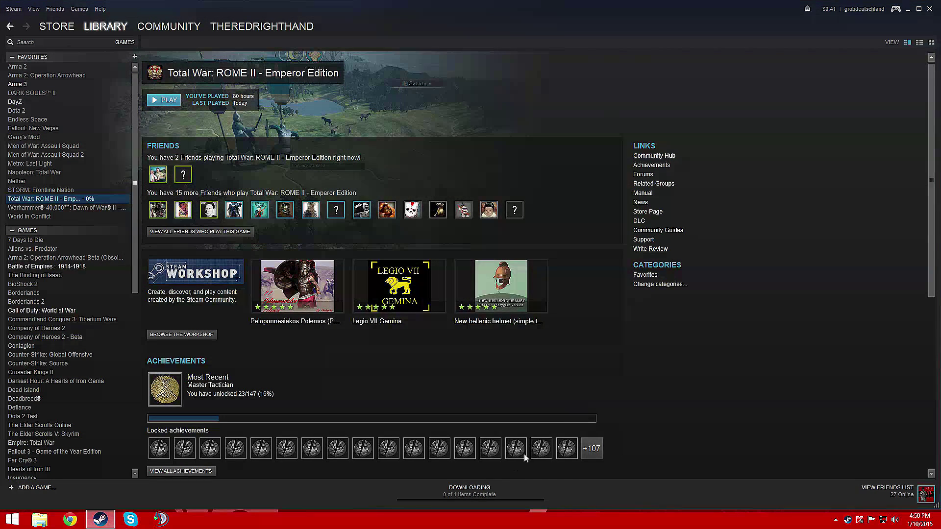
{"action": "left_click", "coordinate": [469, 491]}
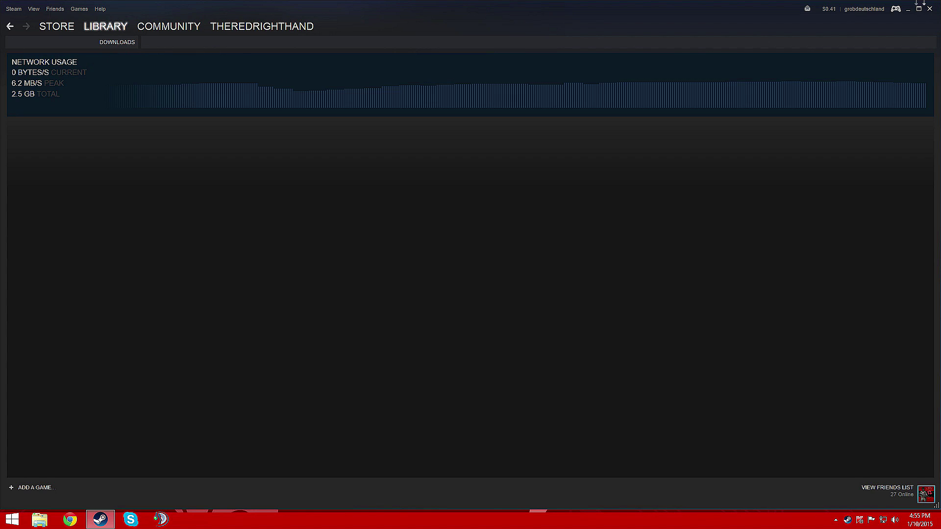
- Close Steam and open File Explorer on This PC
{"action": "left_click", "coordinate": [930, 9]}
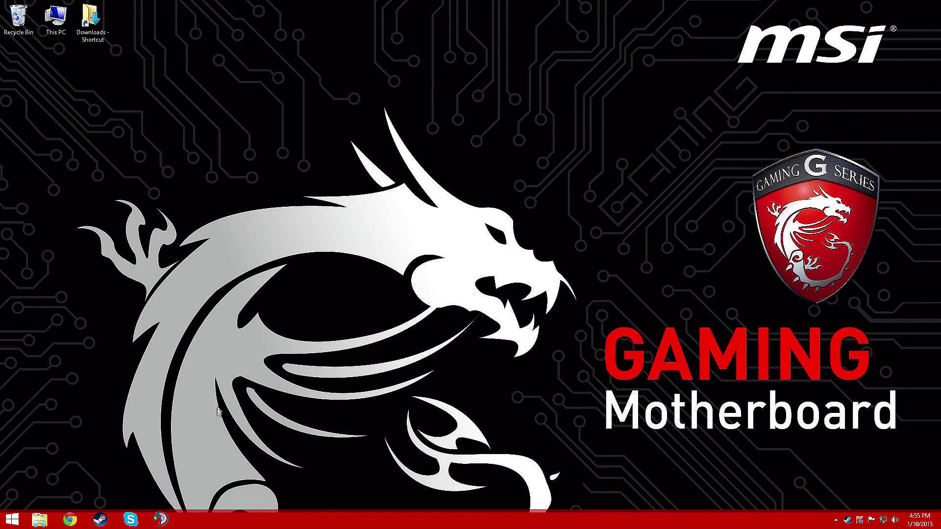
{"action": "left_click", "coordinate": [15, 520]}
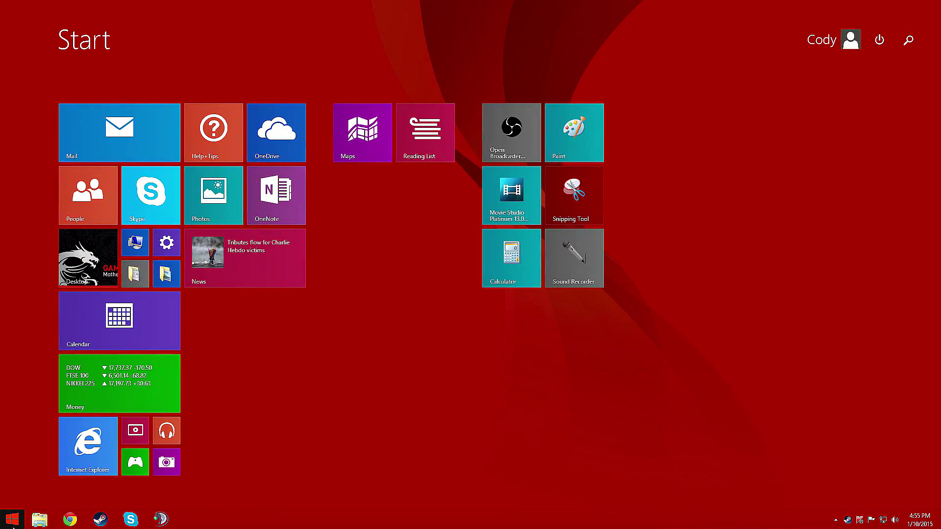
{"action": "left_click", "coordinate": [15, 520]}
{"action": "left_click", "coordinate": [40, 520]}
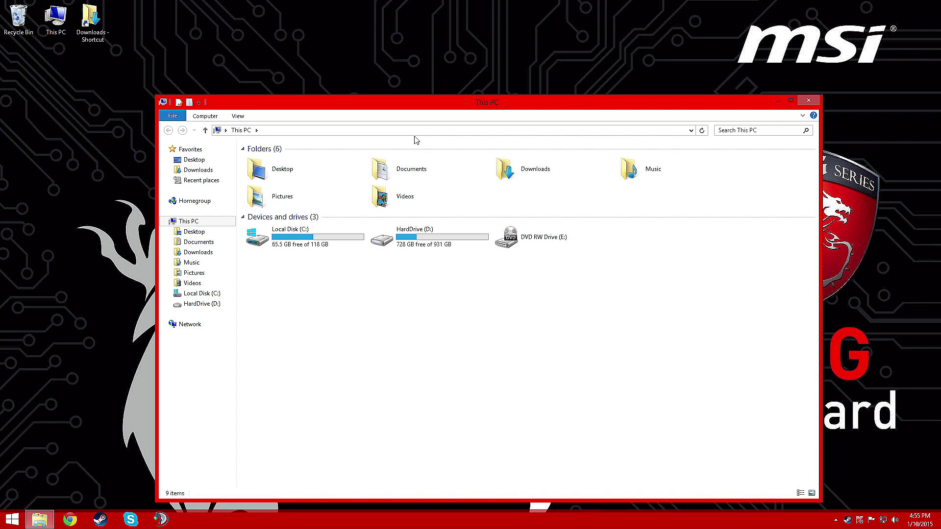
- Navigate to C:\Users\<your profile>\AppData\Roaming\The Creative Assembly
{"action": "double_click", "coordinate": [289, 237]}
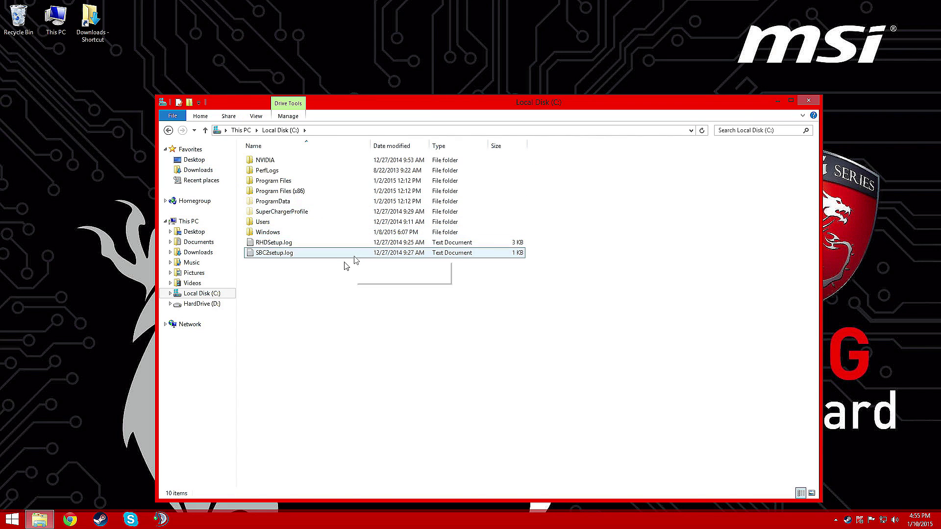
{"action": "double_click", "coordinate": [264, 222]}
{"action": "left_click", "coordinate": [260, 162]}
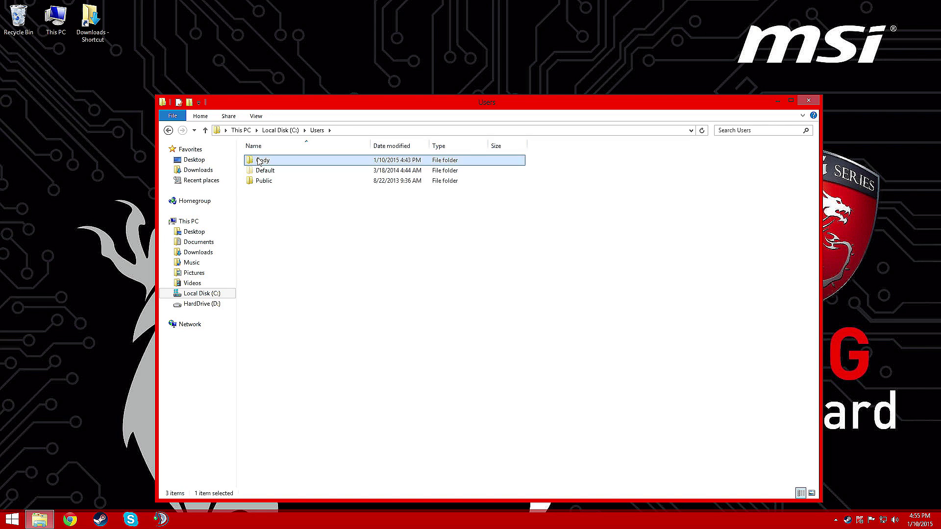
{"action": "double_click", "coordinate": [259, 161]}
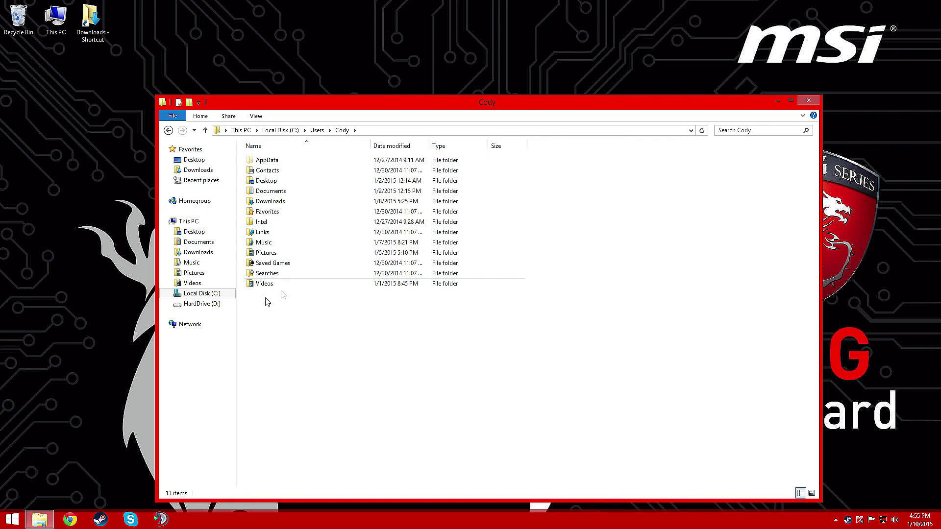
{"action": "double_click", "coordinate": [267, 160]}
{"action": "left_click", "coordinate": [268, 182]}
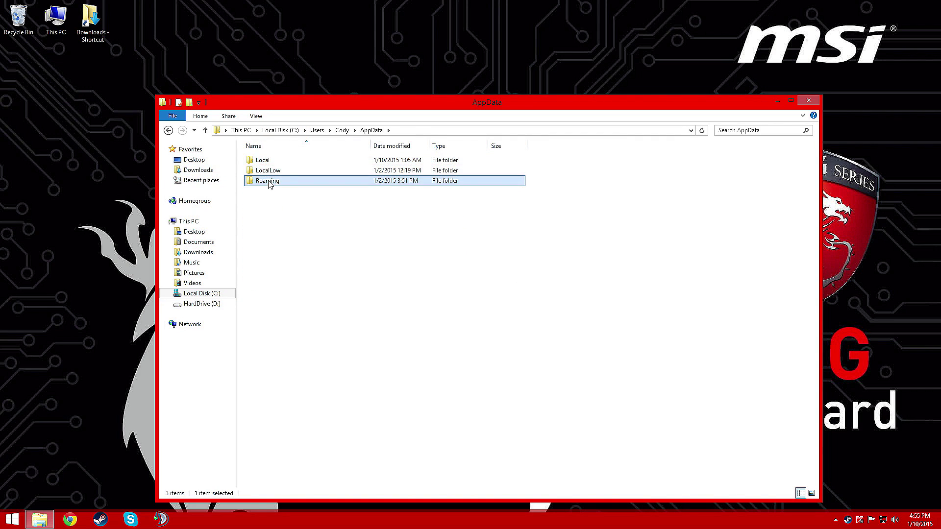
{"action": "double_click", "coordinate": [269, 183]}
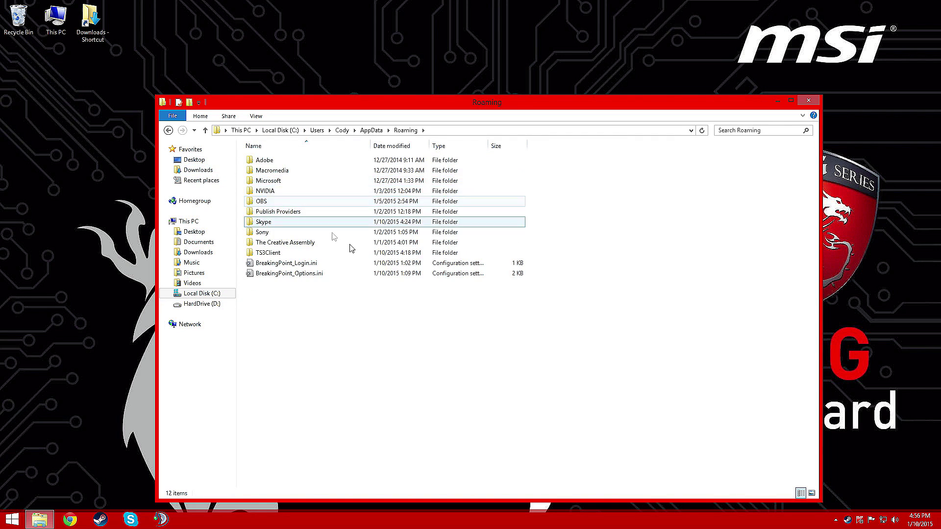
{"action": "double_click", "coordinate": [293, 248]}
- Delete the Rome2 folder
{"action": "left_click", "coordinate": [273, 166]}
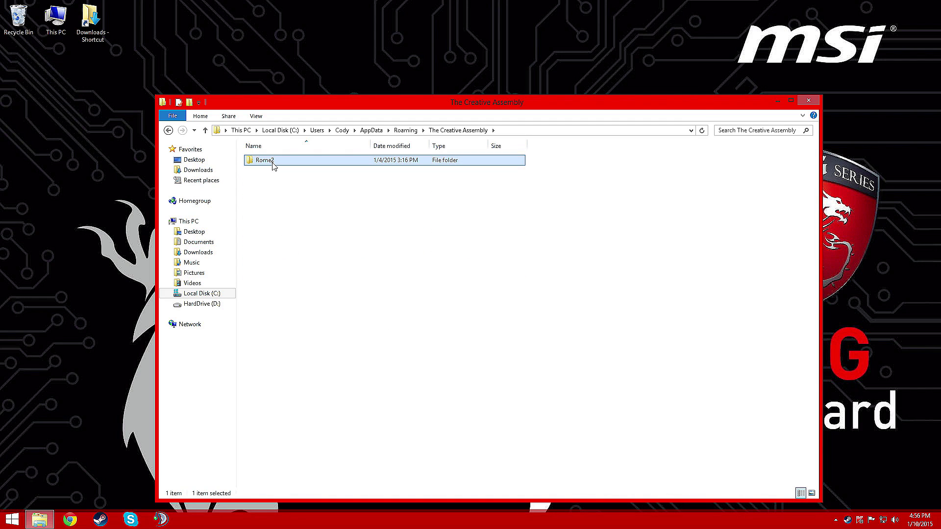
{"action": "right_click", "coordinate": [323, 165]}
{"action": "left_click", "coordinate": [351, 318]}
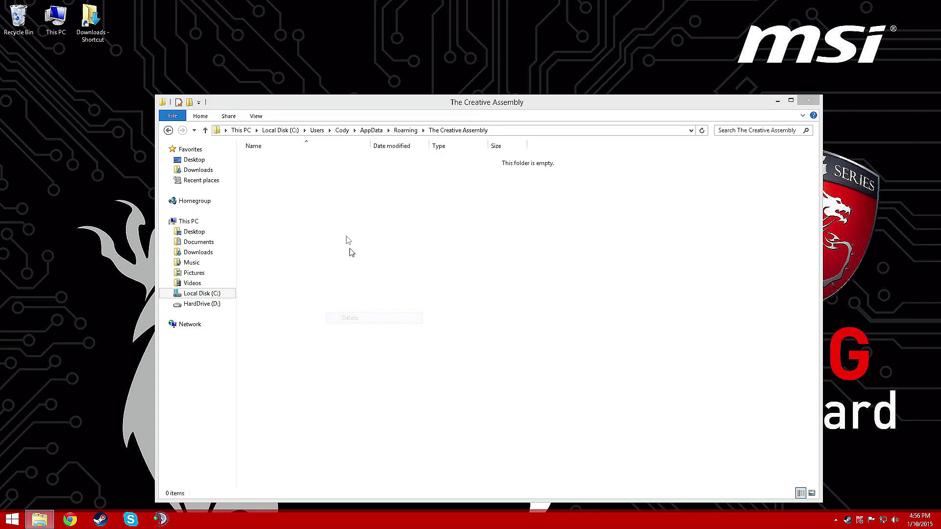
- Permanently delete all four Recycle Bin items, including Rome2 and the three ArmA 3 videos
{"action": "left_click", "coordinate": [808, 100]}
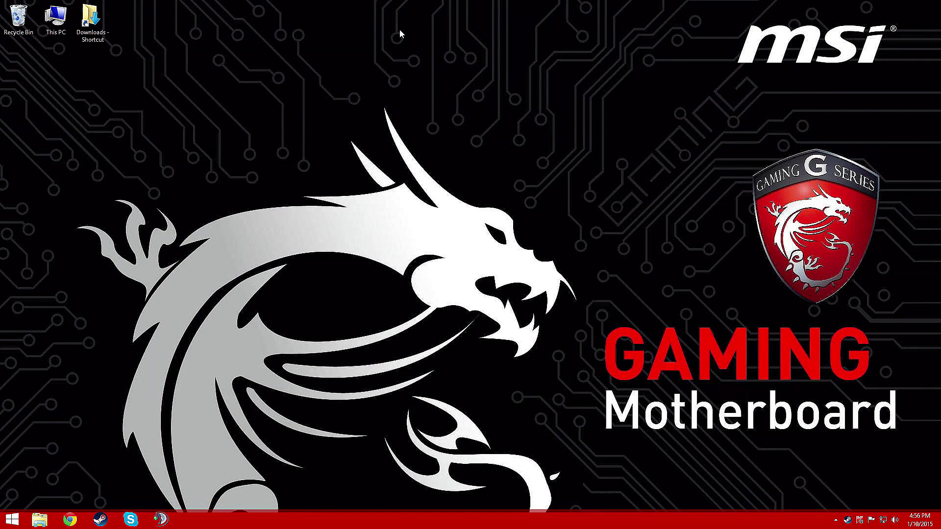
{"action": "double_click", "coordinate": [14, 22]}
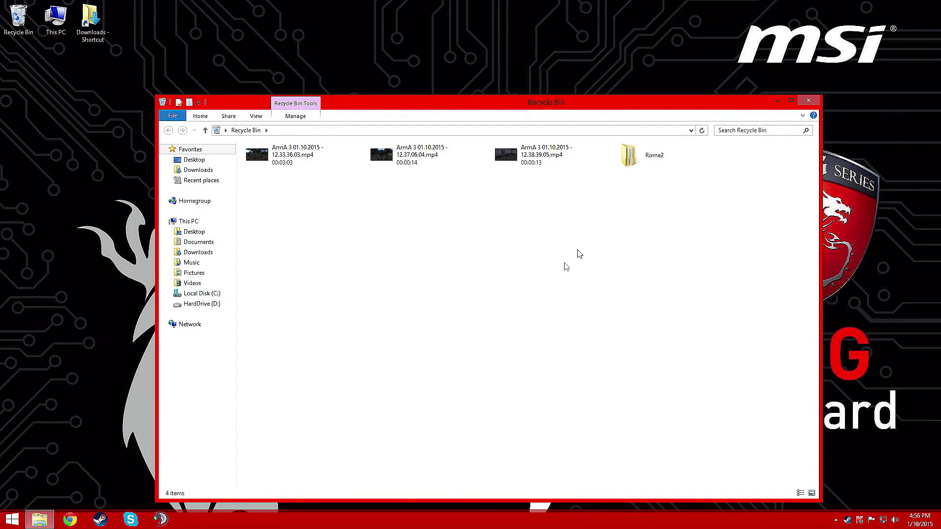
{"action": "left_click", "coordinate": [634, 164]}
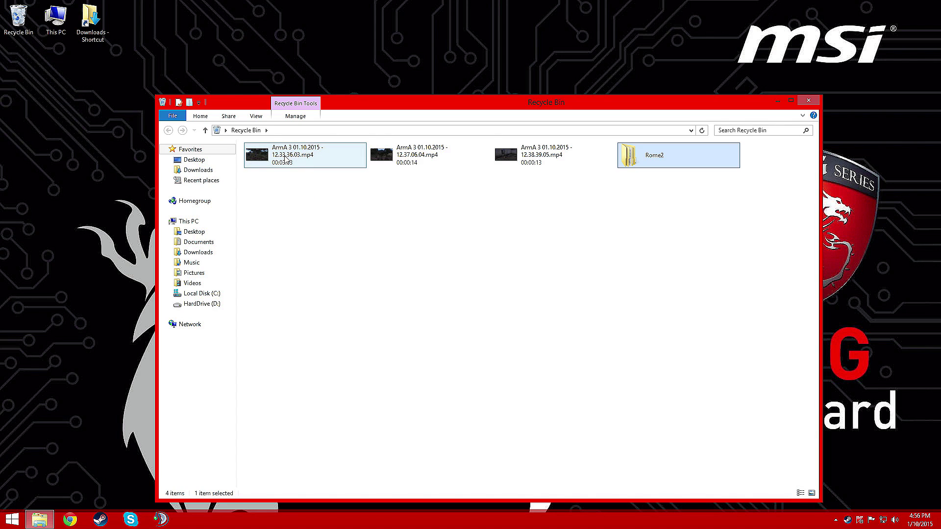
{"action": "key", "text": "ctrl+a"}
{"action": "key", "text": "Delete"}
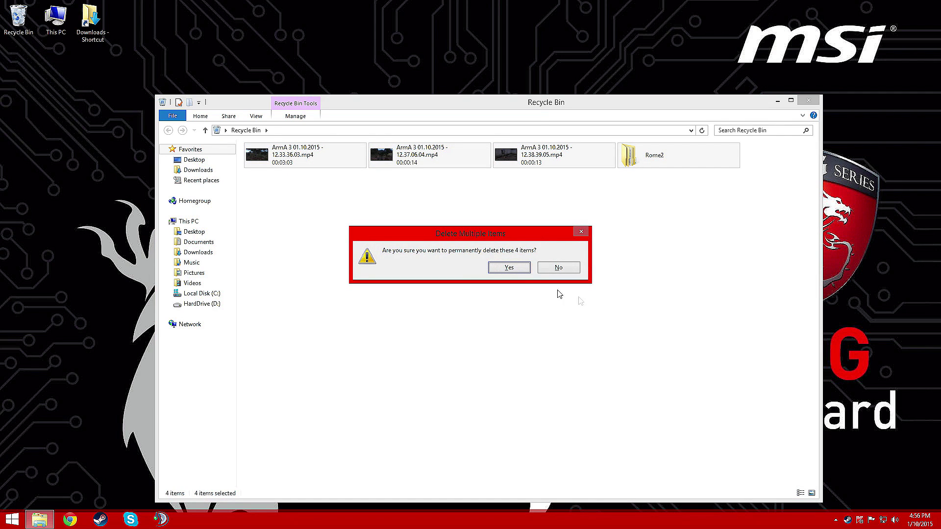
{"action": "left_click", "coordinate": [516, 267]}
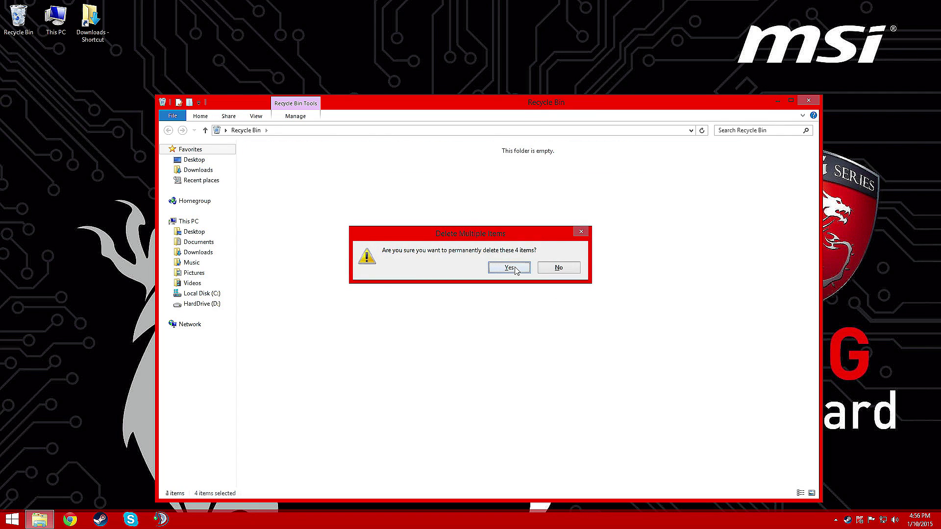
{"action": "left_click", "coordinate": [807, 101]}
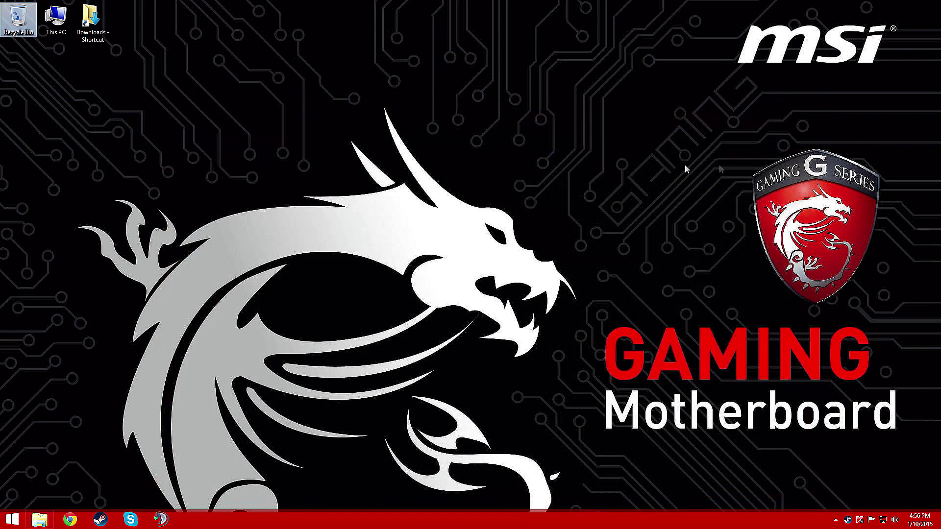
- Launch Total War: ROME II - Emperor Edition from the Steam tray menu and press PLAY
{"action": "right_click", "coordinate": [848, 521]}
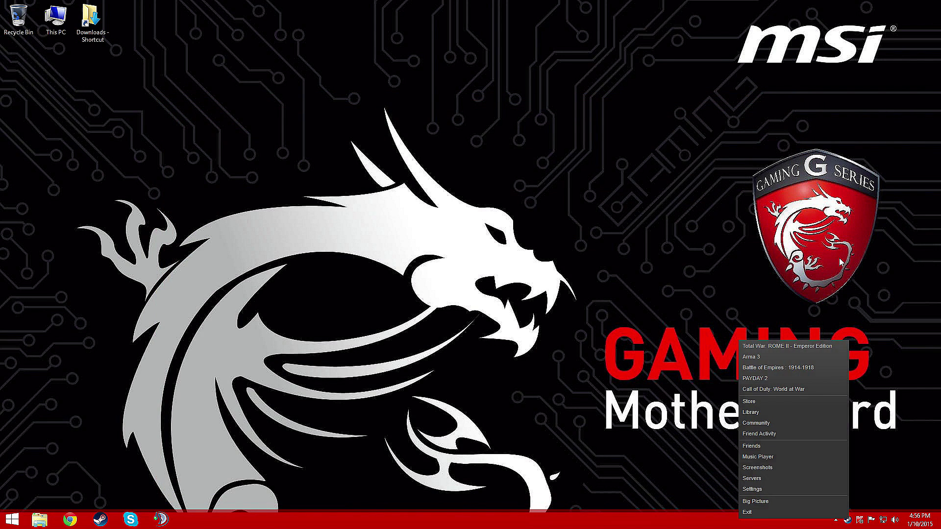
{"action": "left_click", "coordinate": [761, 347]}
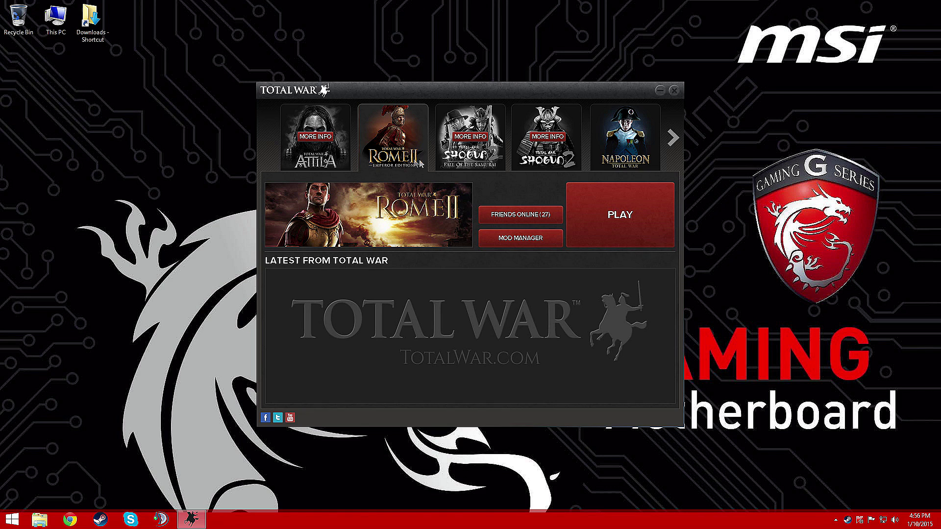
{"action": "left_click", "coordinate": [619, 207]}
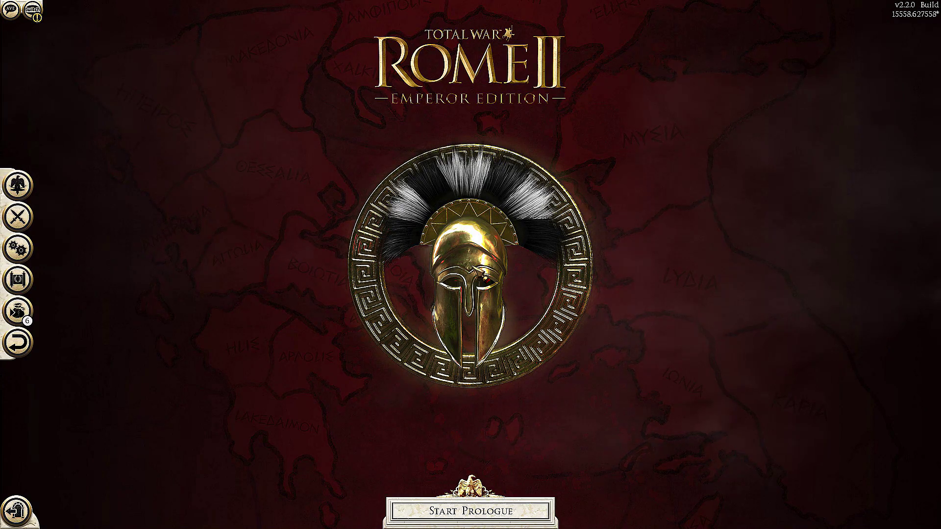
- At the loaded English main menu, decline the exit prompt to stay in the game
{"action": "left_click", "coordinate": [19, 510]}
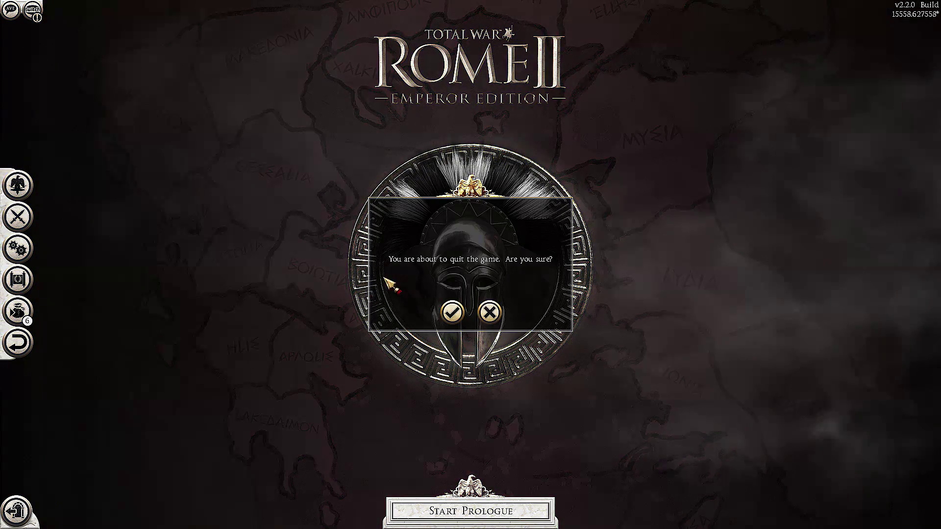
{"action": "key", "text": "Escape"}
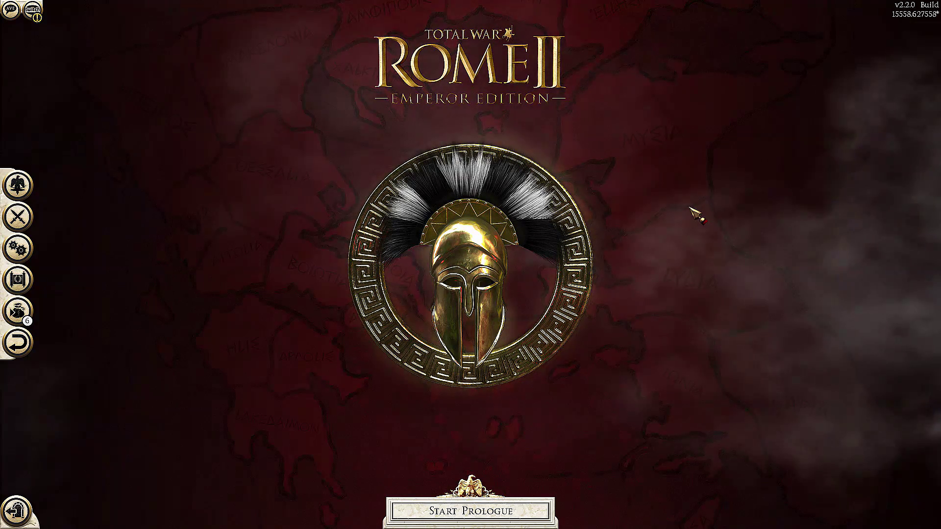